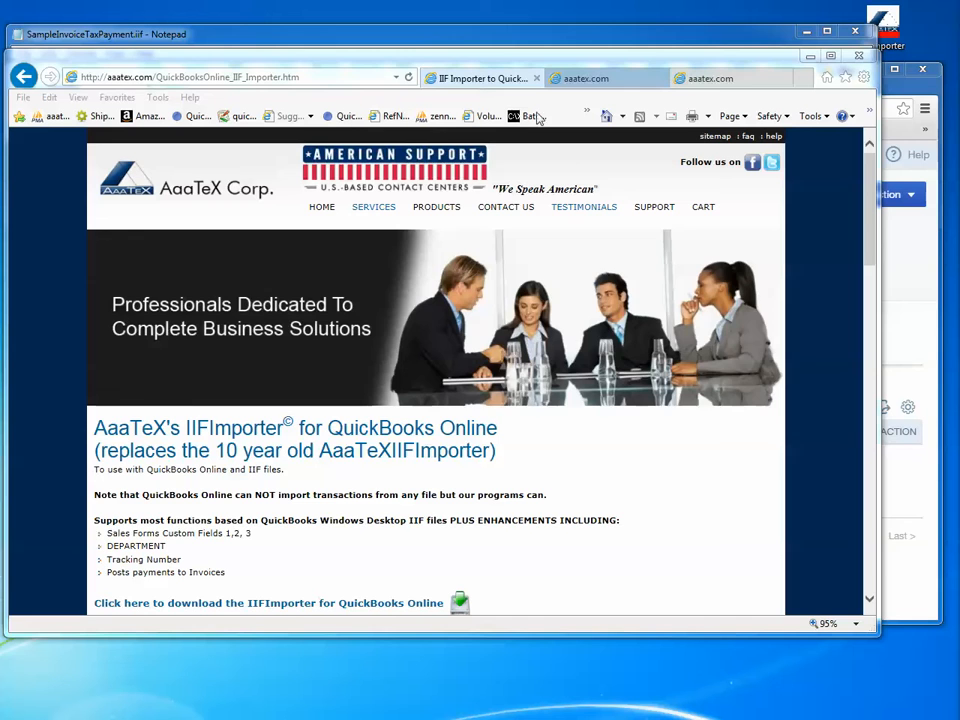
# Review the IIFImporter product page, the ReadMe and the QuickBooks Online program authorization guide through its sign-in page.
pyautogui.click(601, 84)
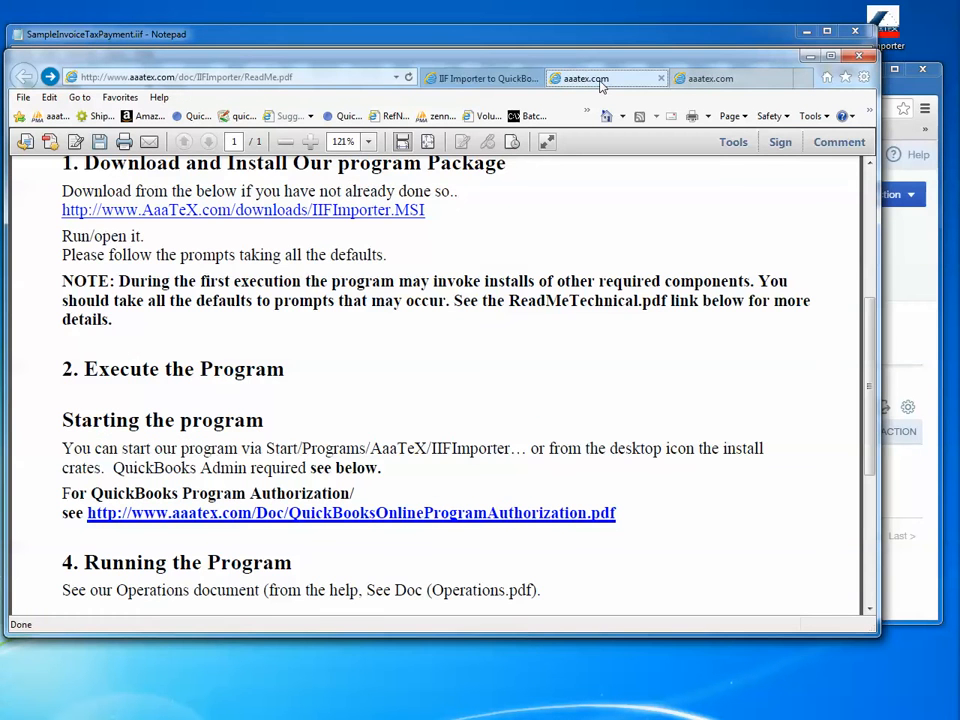
pyautogui.click(483, 78)
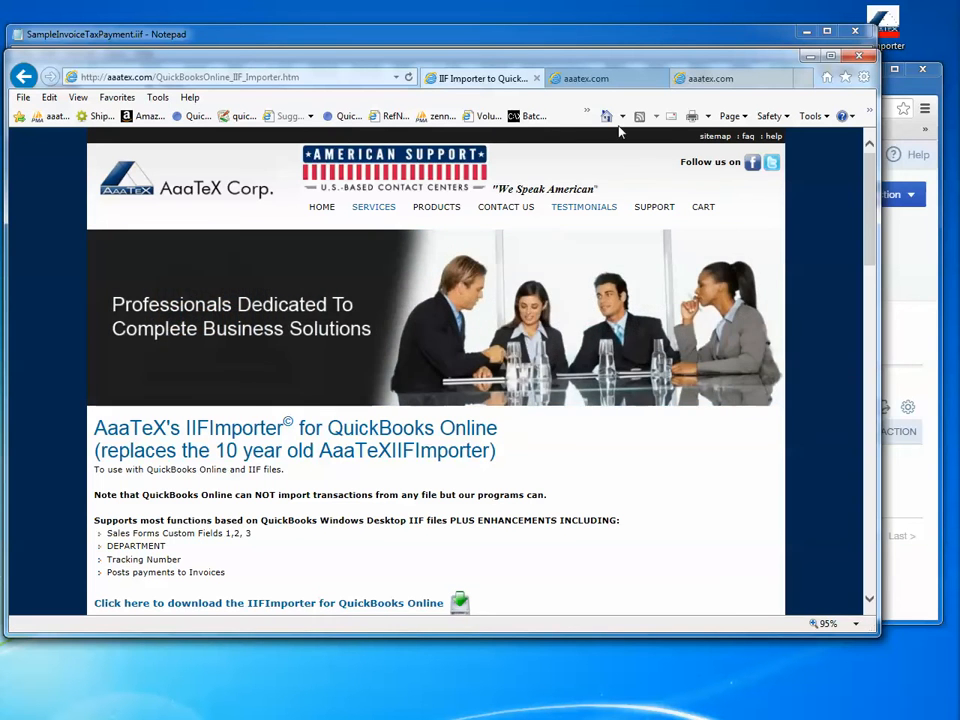
pyautogui.click(590, 78)
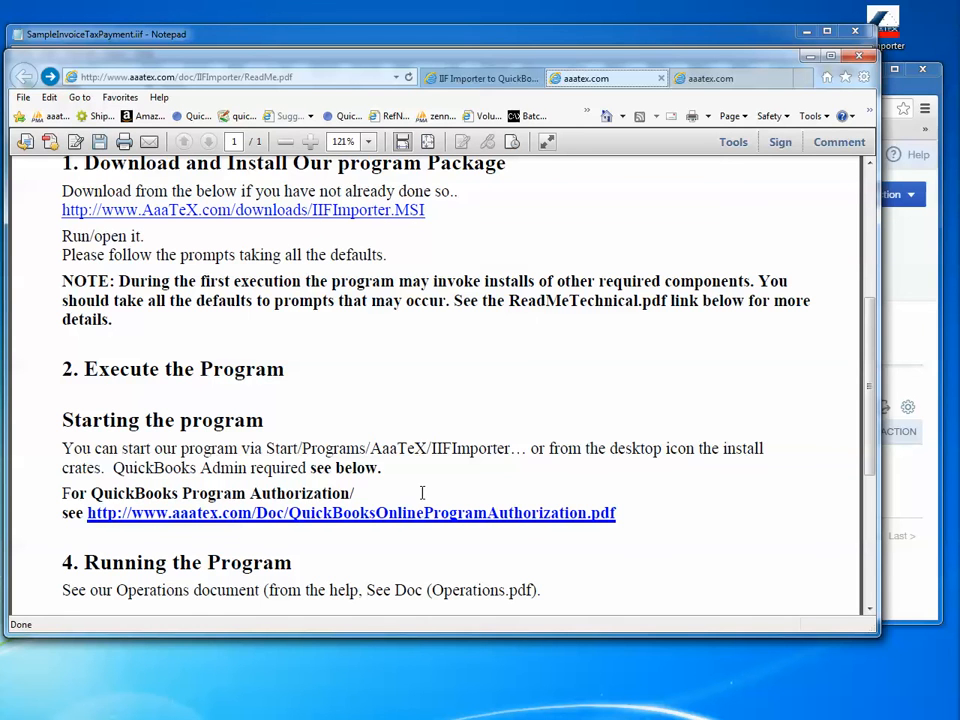
pyautogui.click(710, 80)
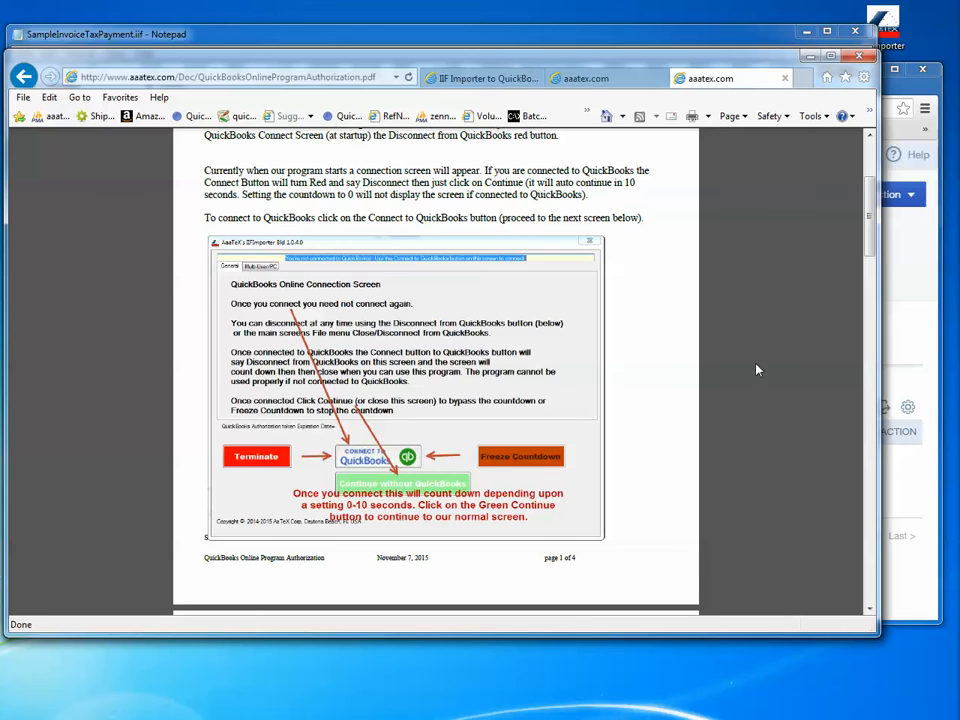
pyautogui.scroll(-4, 706, 380)
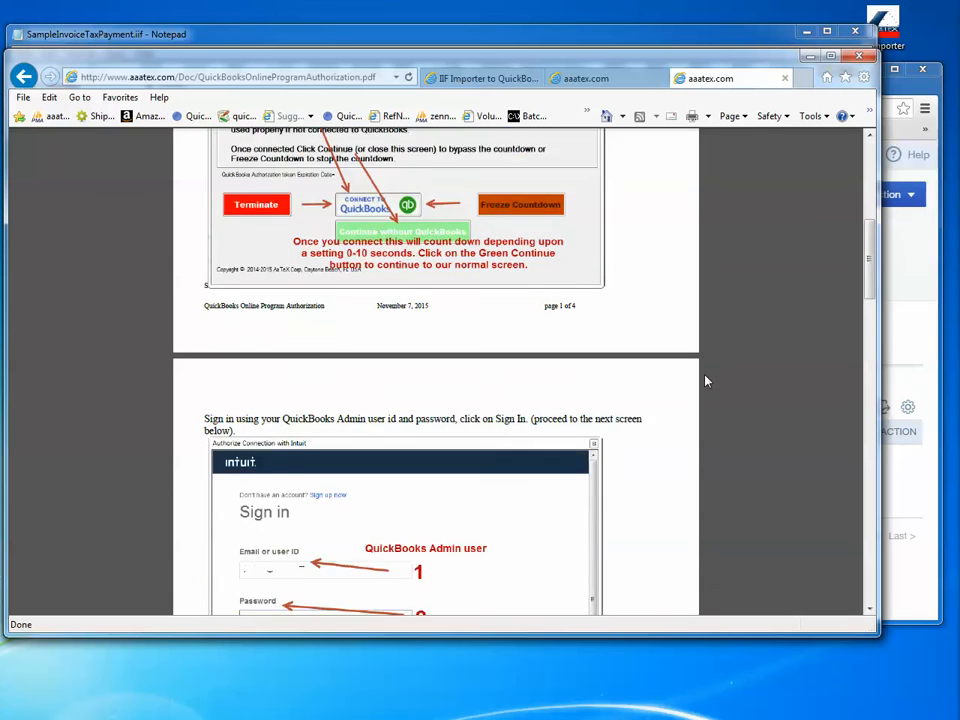
pyautogui.scroll(-1, 706, 380)
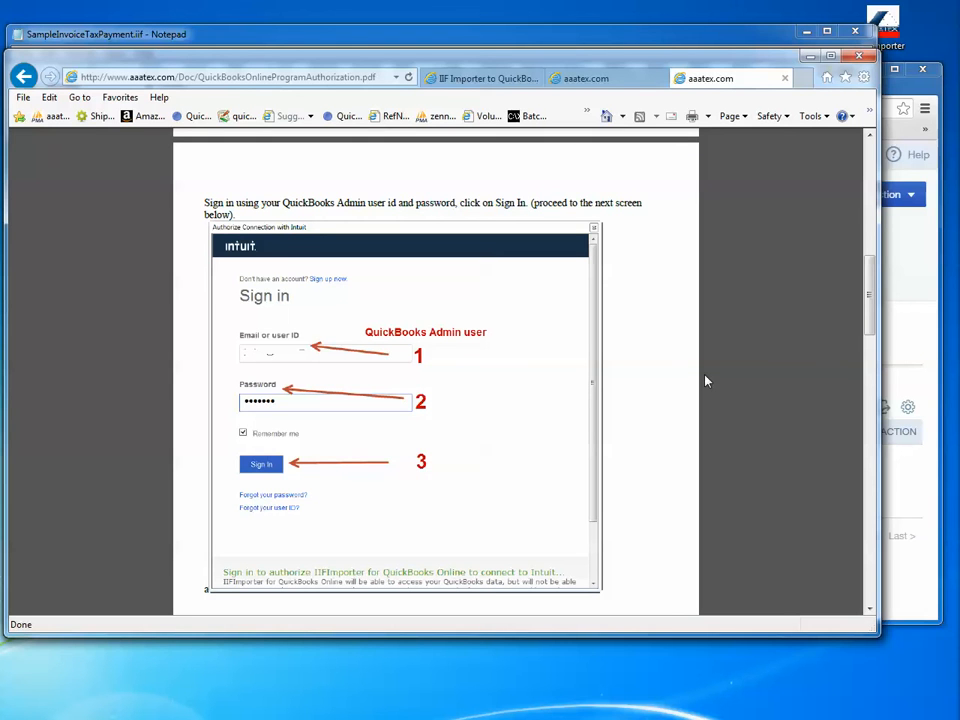
pyautogui.click(810, 57)
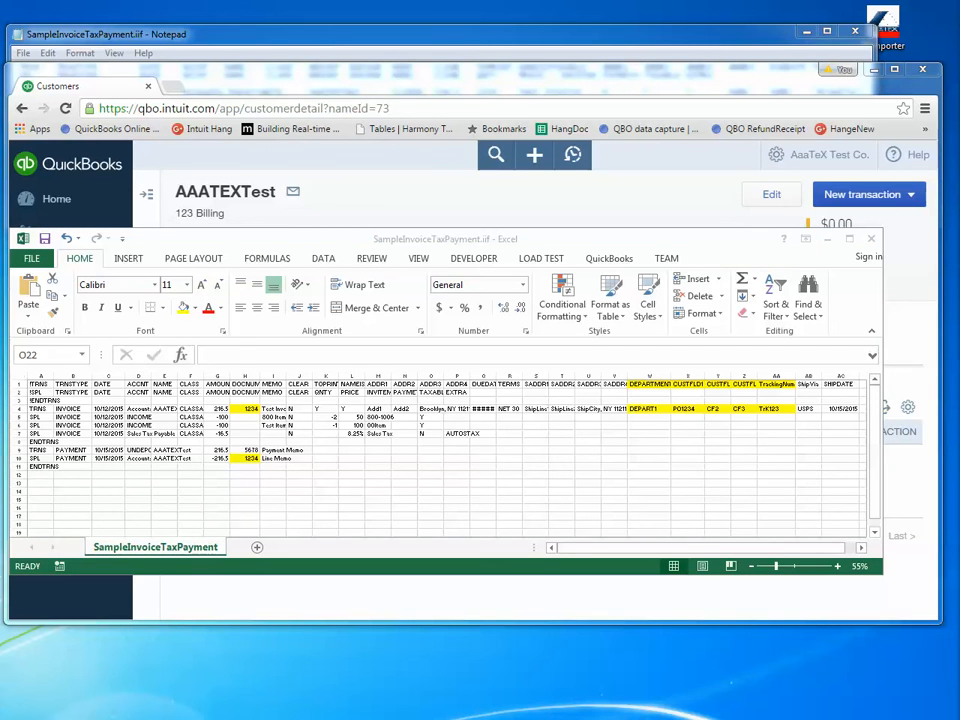
# Examine SampleInvoiceTaxPayment.iif in Notepad and Excel, and view the AAATEXTest customer's transaction list in QuickBooks Online.
pyautogui.hotkey('alt', 'Tab')
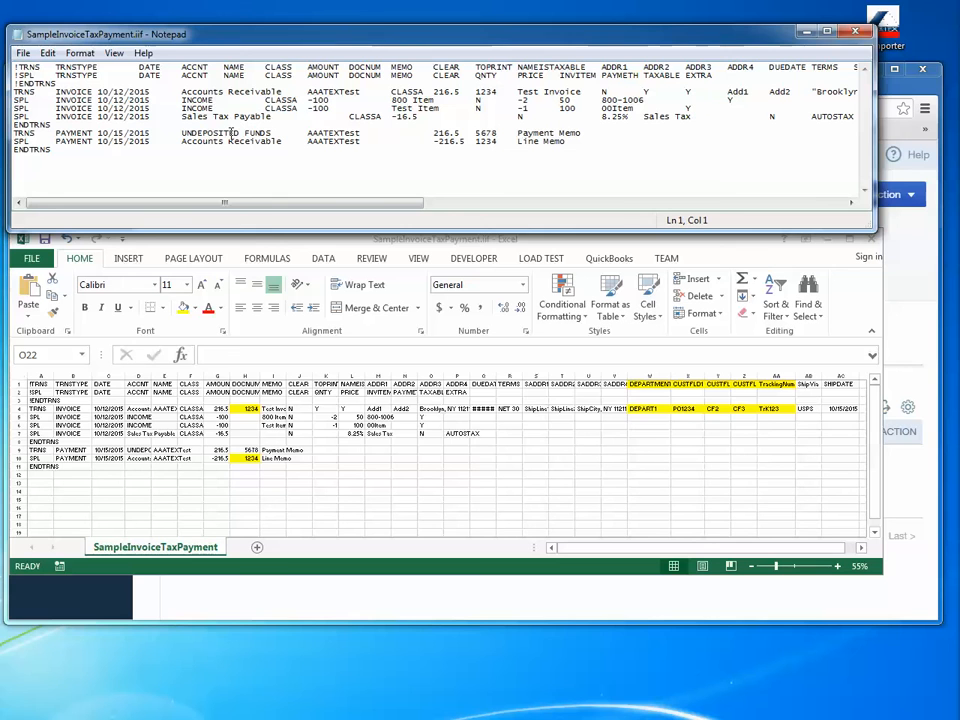
pyautogui.click(284, 248)
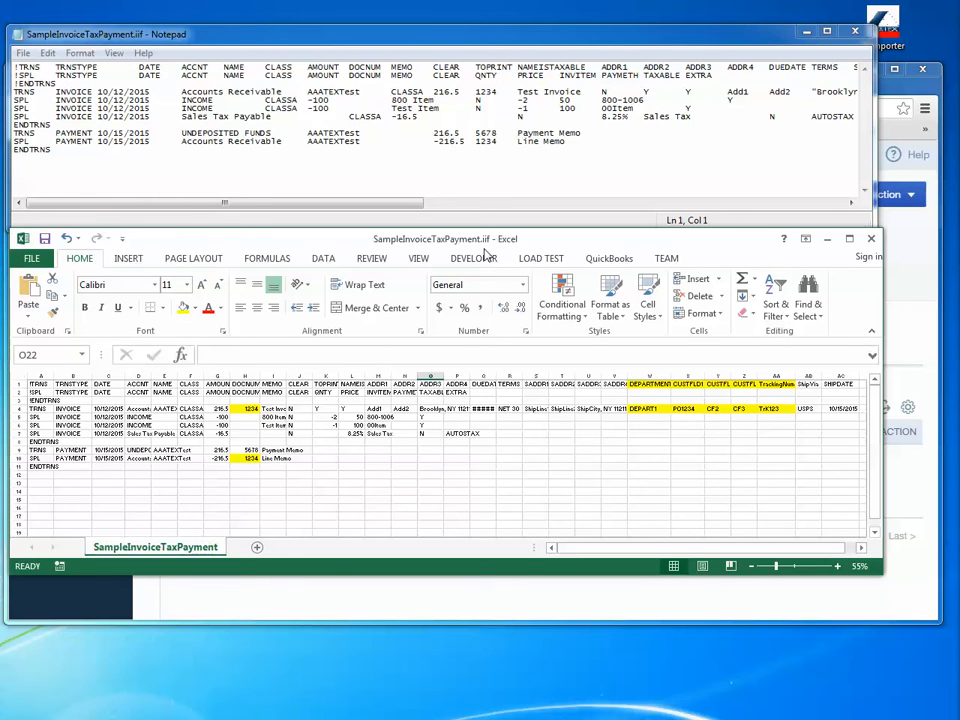
pyautogui.click(913, 243)
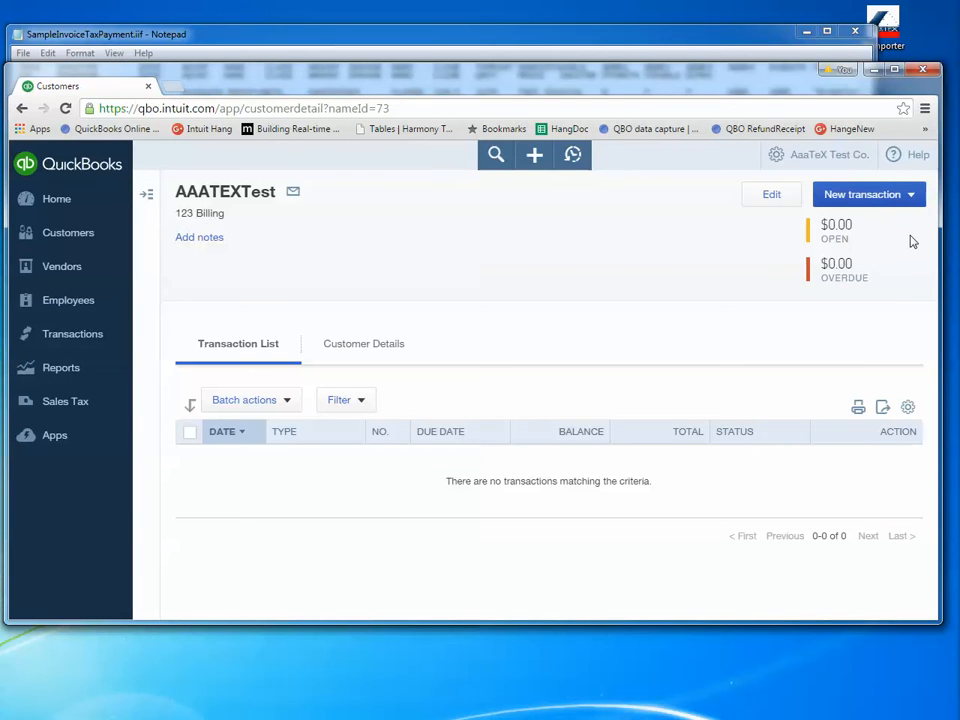
# Launch IIF Importer and import SampleInvoiceTaxPayment.iif from the TestData folder into QuickBooks Online.
pyautogui.doubleClick(893, 17)
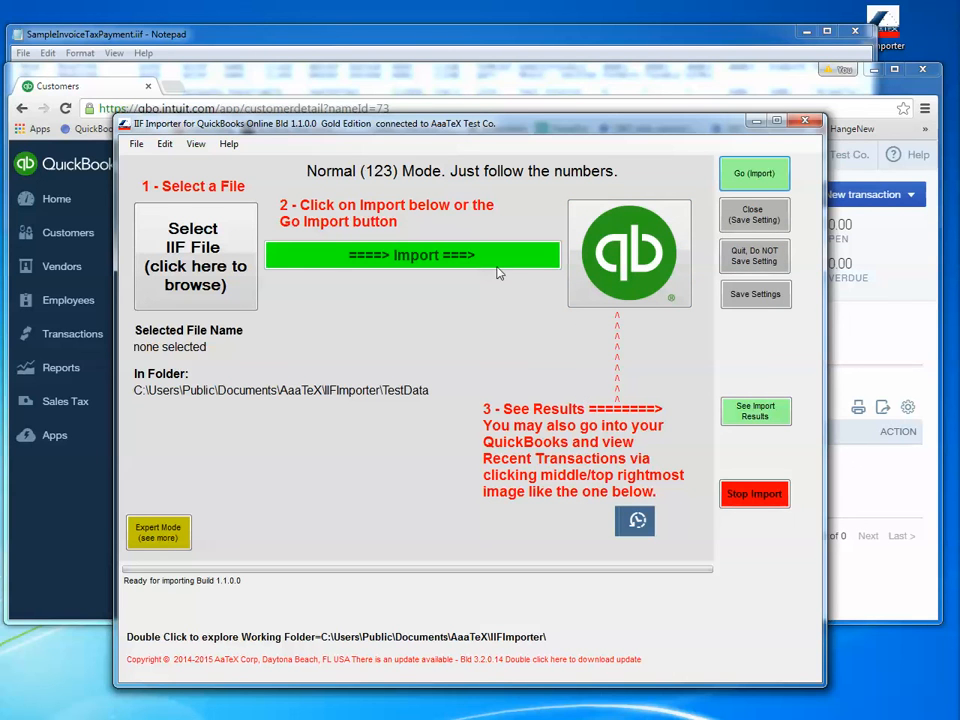
pyautogui.click(202, 247)
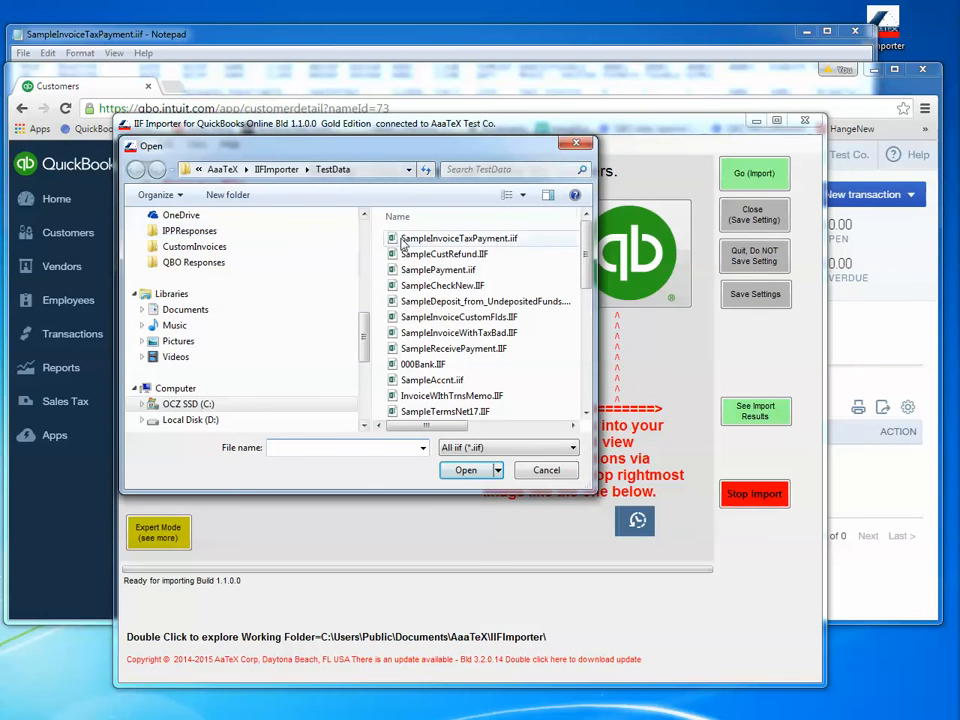
pyautogui.doubleClick(455, 238)
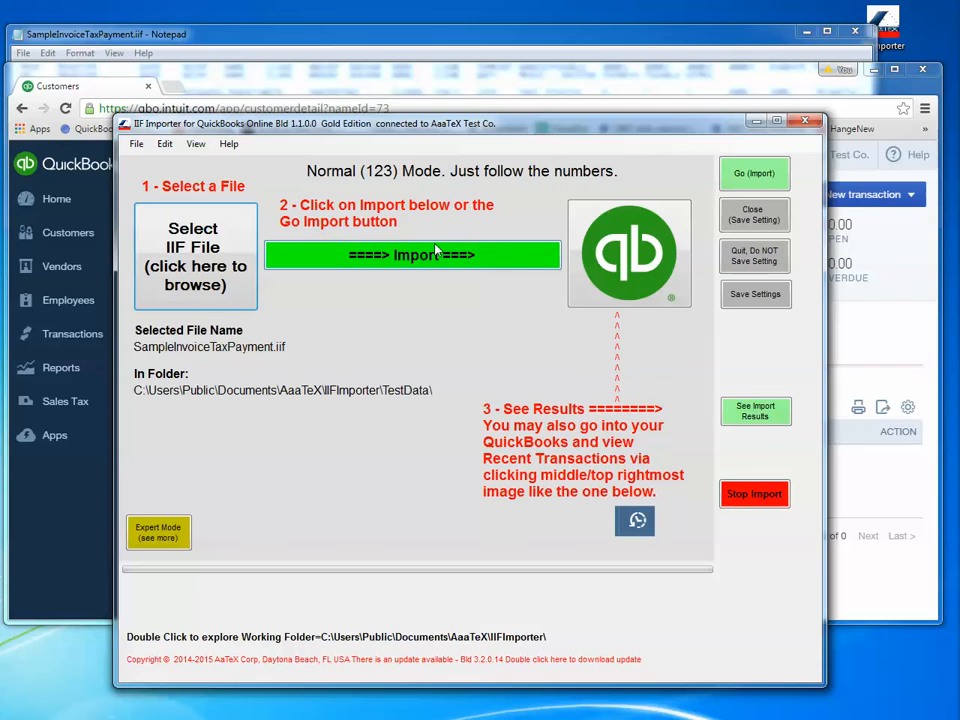
pyautogui.click(404, 262)
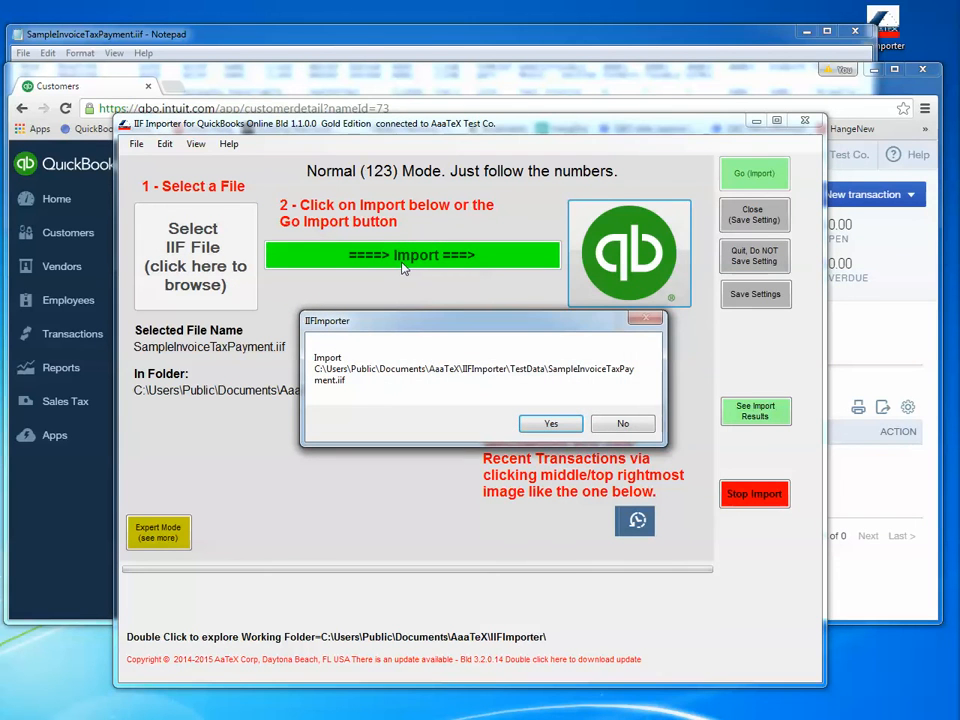
pyautogui.click(547, 424)
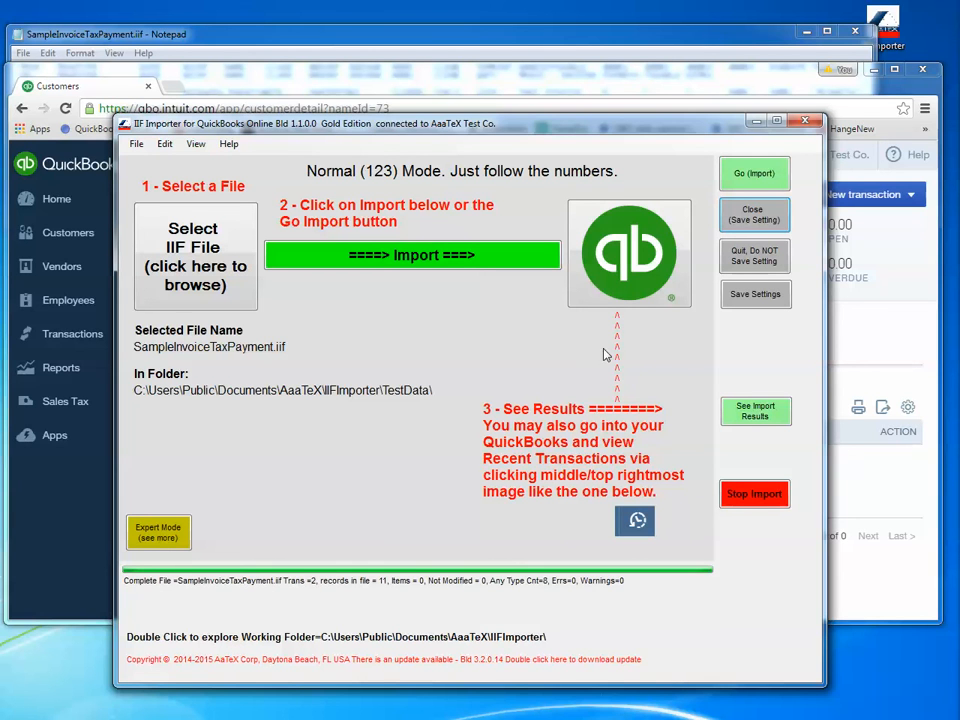
# Check the transactions in the import results, and refresh the AAATEXTest customer's transaction list in QuickBooks Online.
pyautogui.click(627, 285)
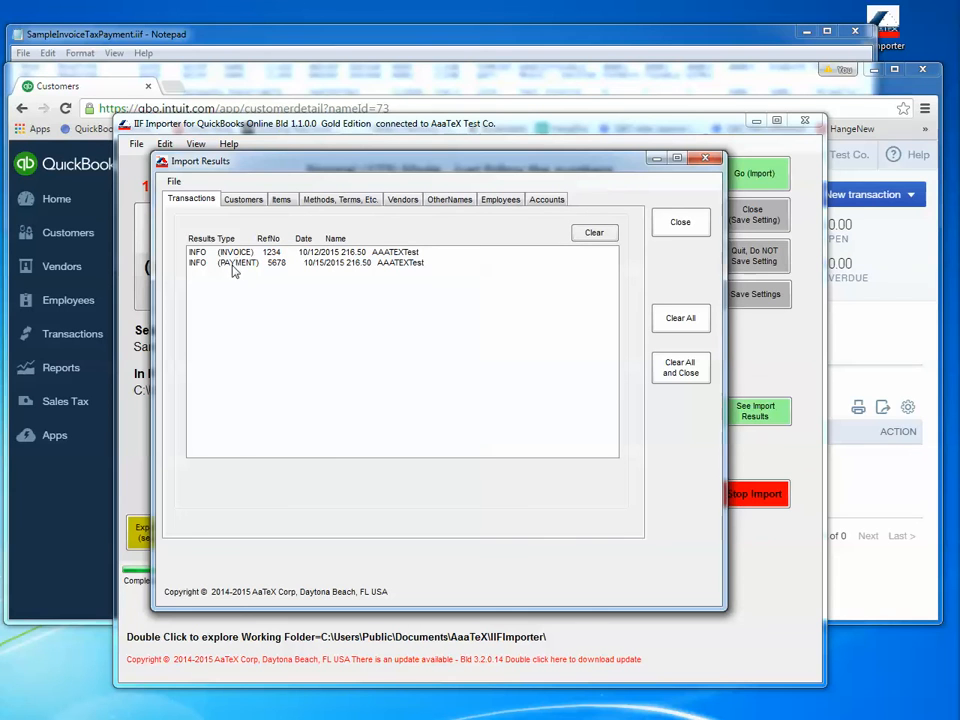
pyautogui.click(346, 76)
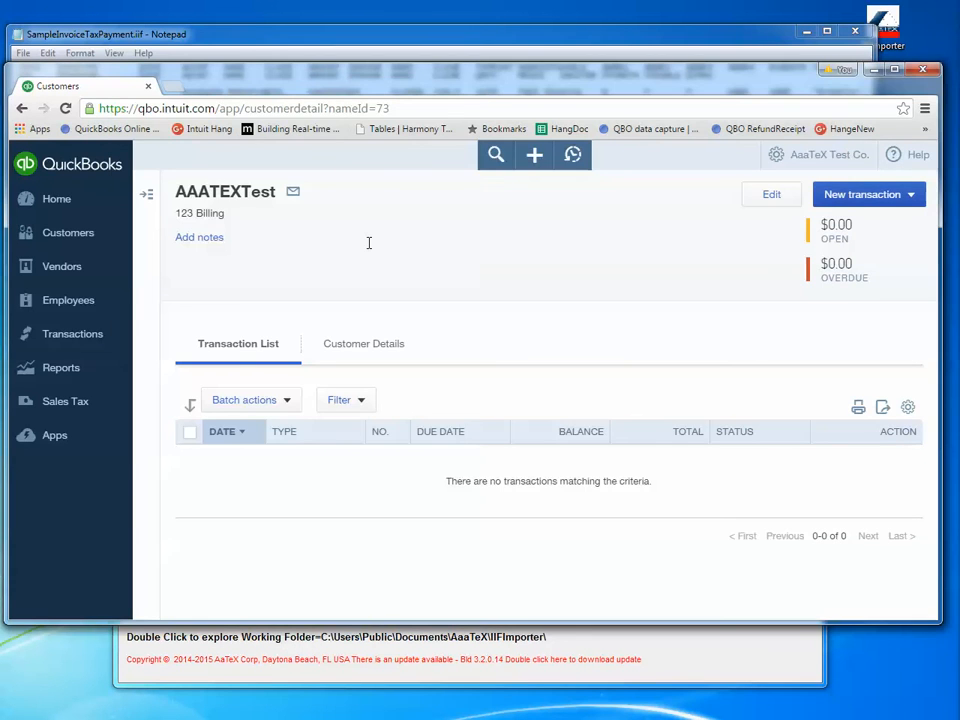
pyautogui.press('F5')
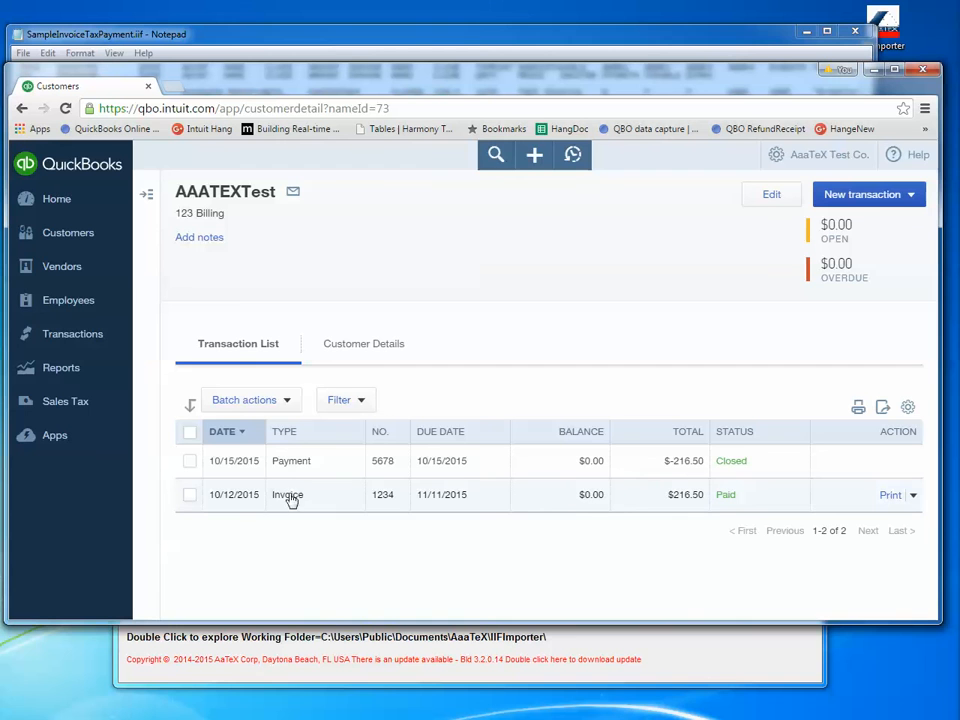
# Inspect the imported AAATEXTest invoice from the recent transactions, cancel out of it, and view the customer's imported payment.
pyautogui.click(572, 155)
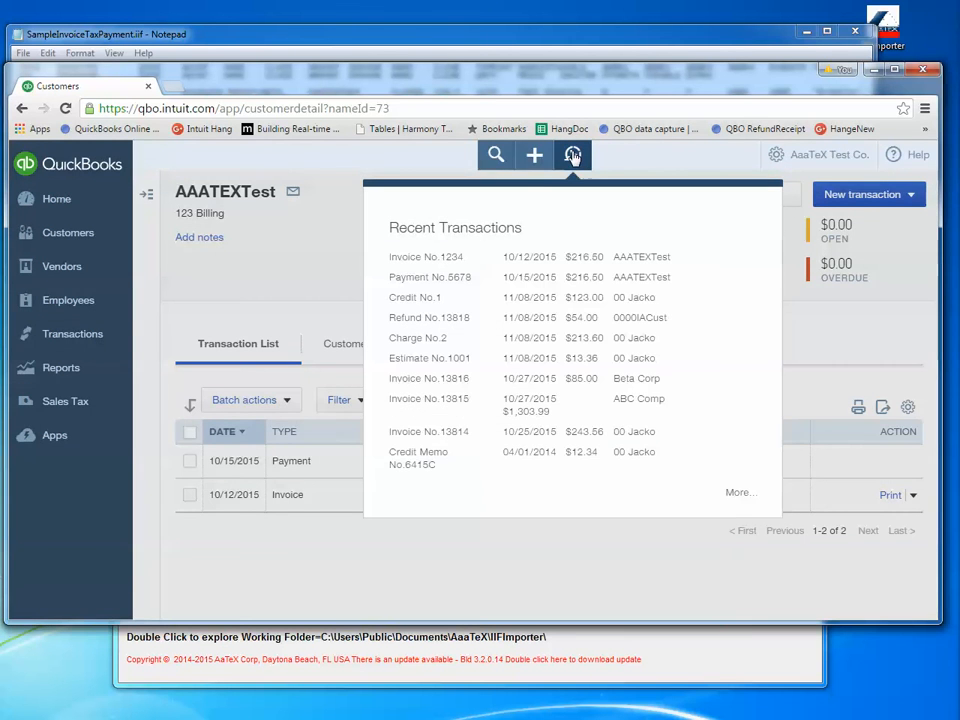
pyautogui.click(419, 261)
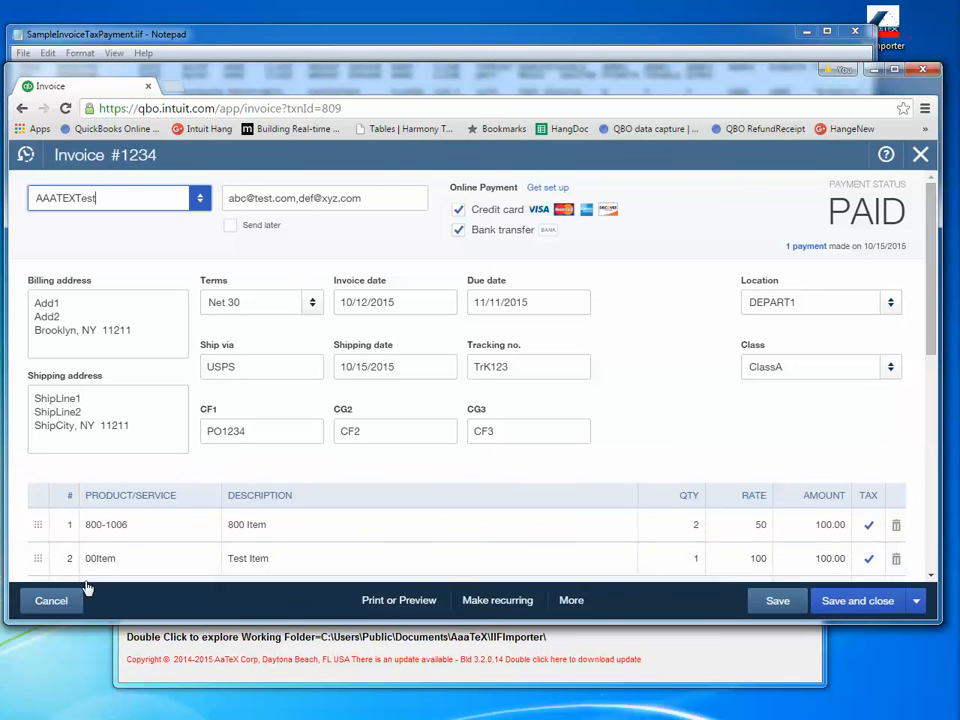
pyautogui.click(49, 600)
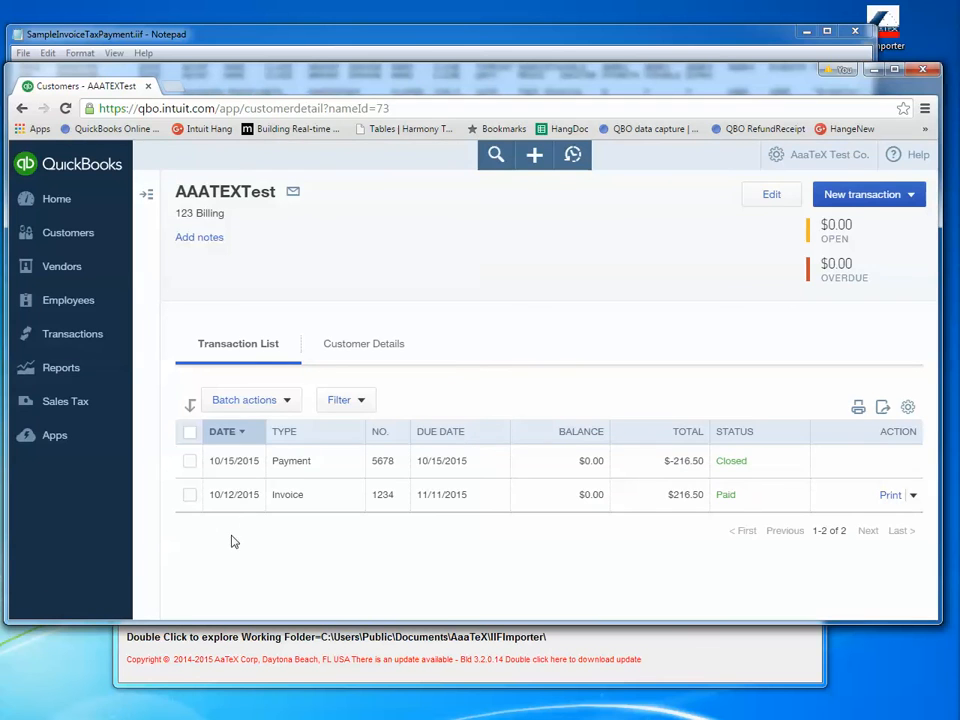
pyautogui.click(300, 461)
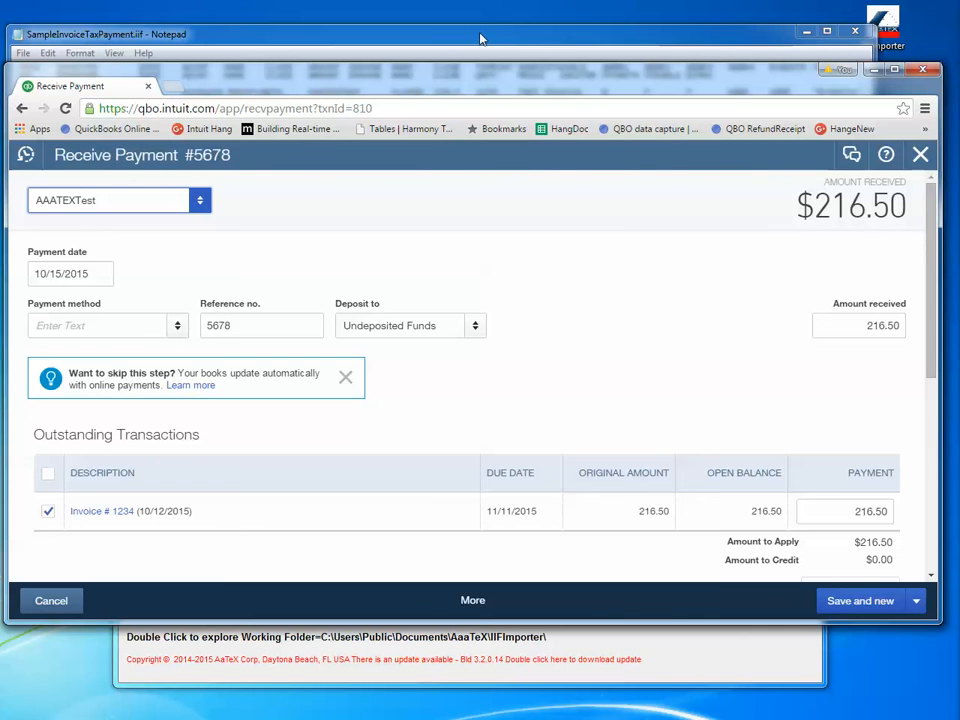
# Switch to IIF Importer and change it to Expert Mode.
pyautogui.click(642, 650)
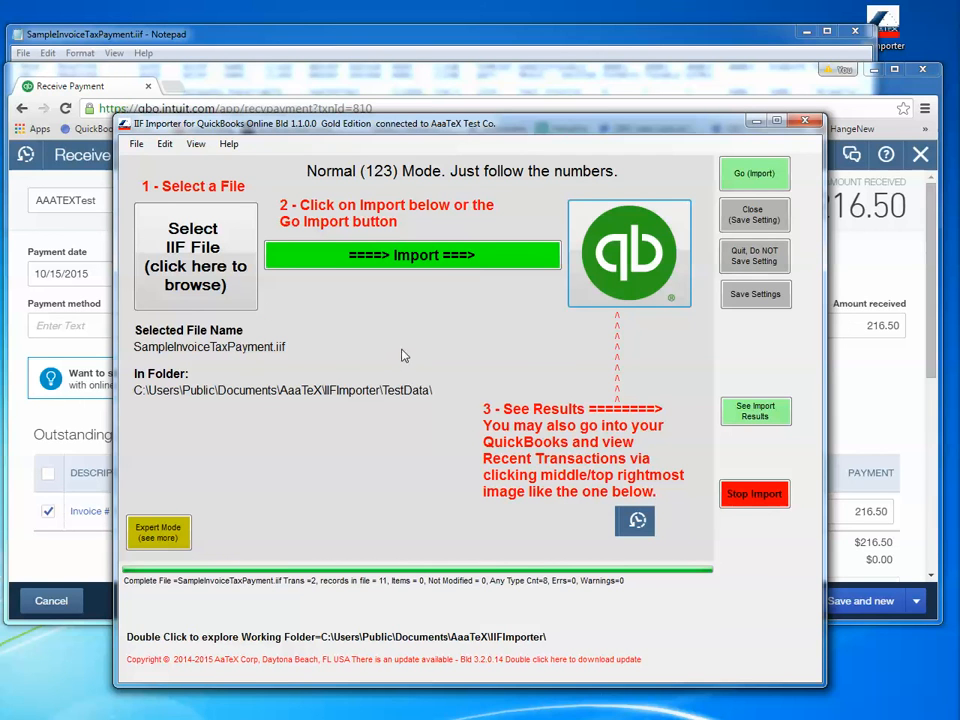
pyautogui.click(152, 535)
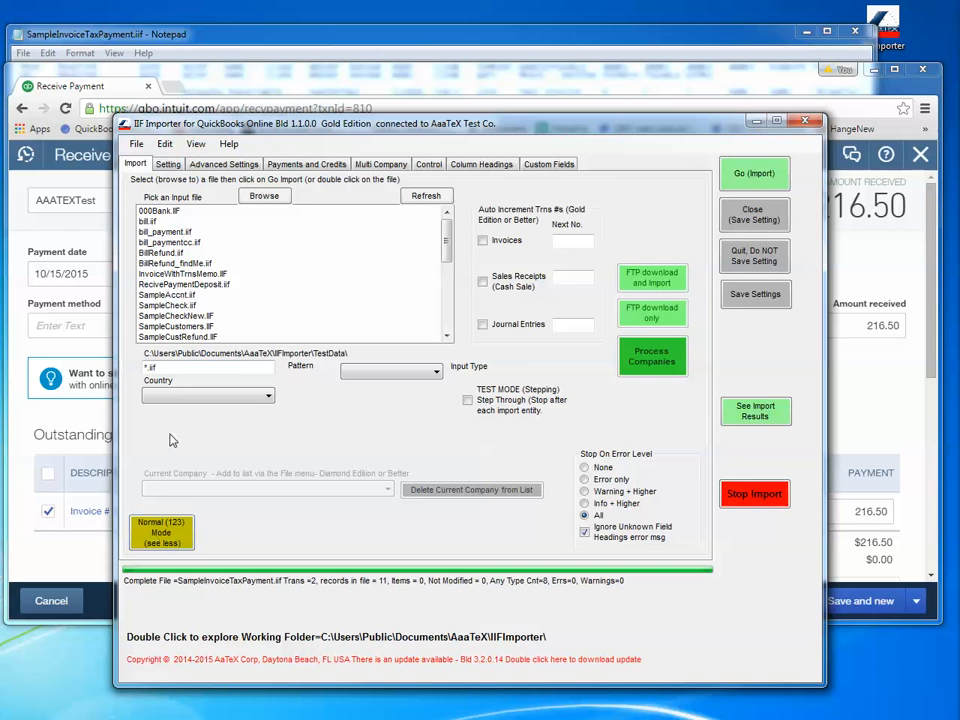
# Set a transaction type replacement from INVOICE to CASH SALE in the importer's settings, and quit without saving.
pyautogui.click(164, 143)
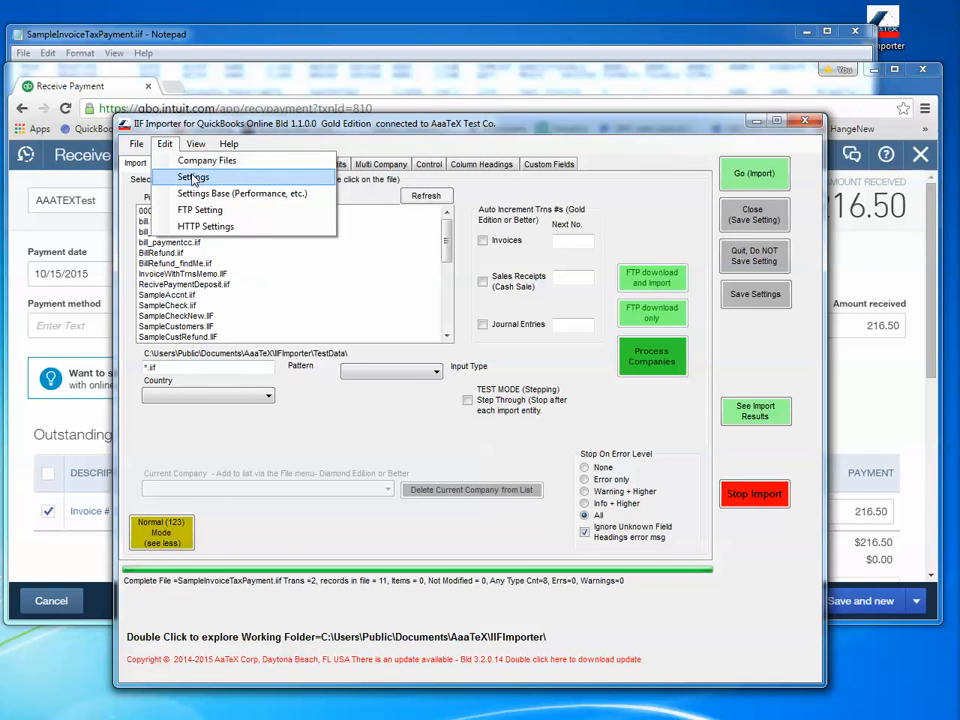
pyautogui.click(193, 178)
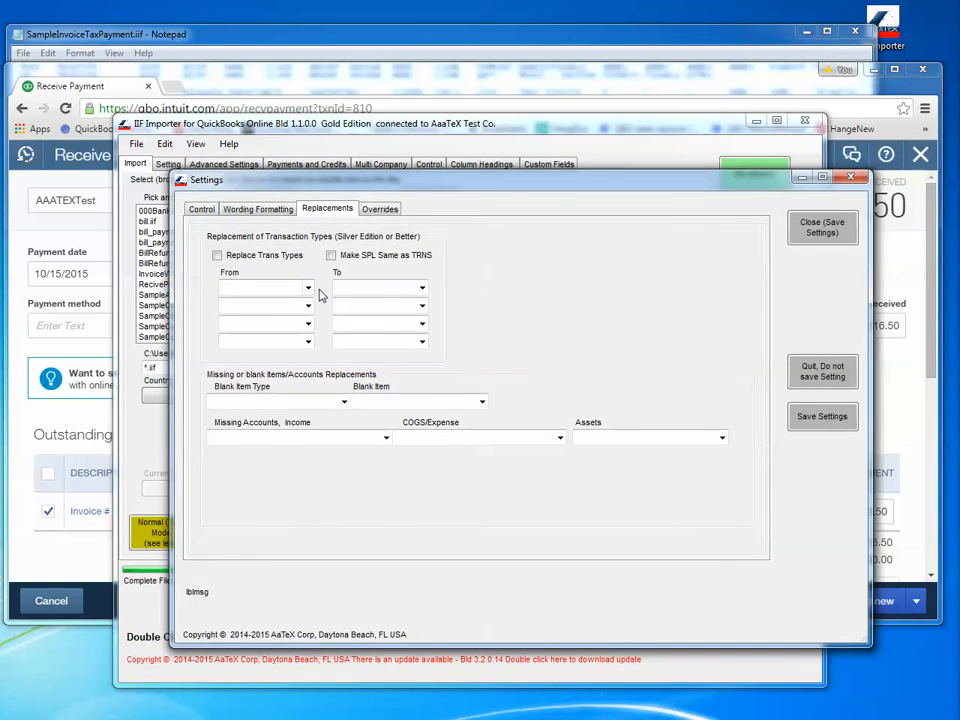
pyautogui.click(308, 287)
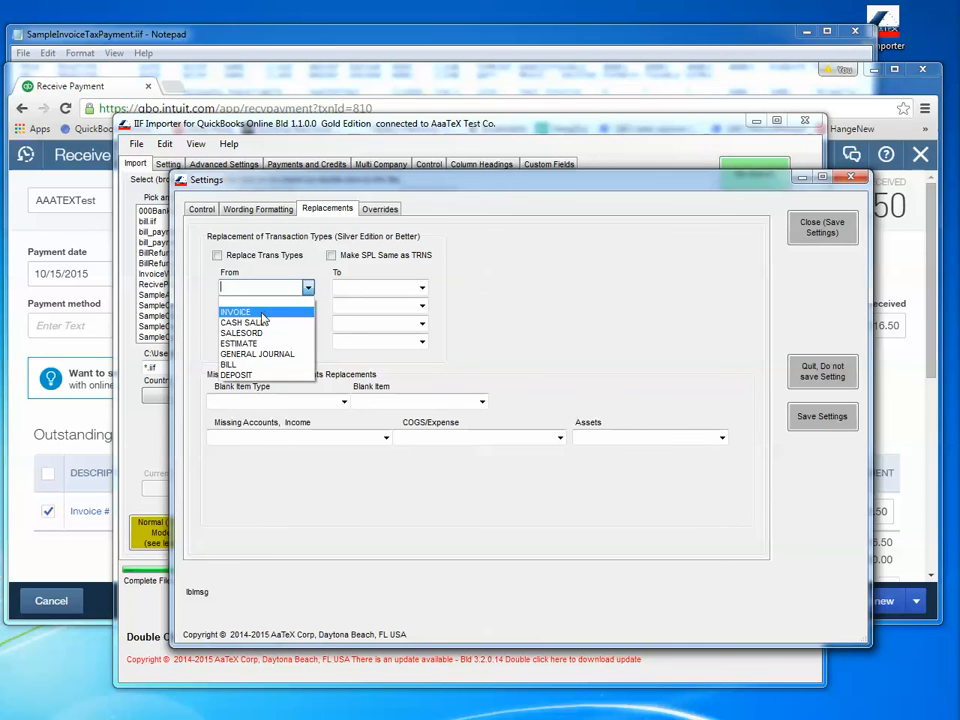
pyautogui.click(277, 312)
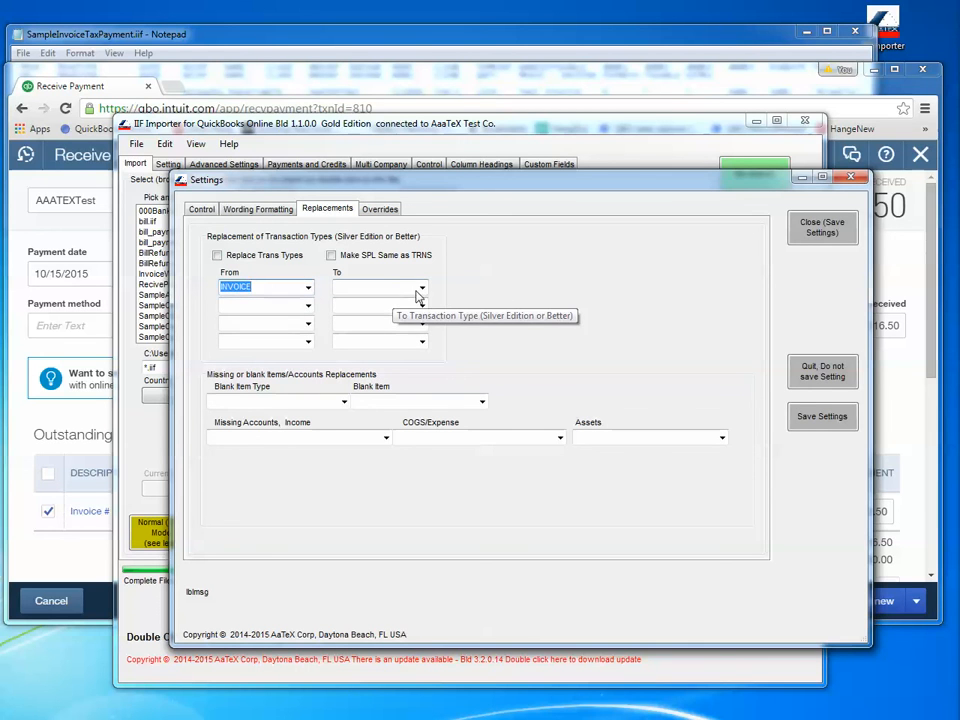
pyautogui.click(422, 289)
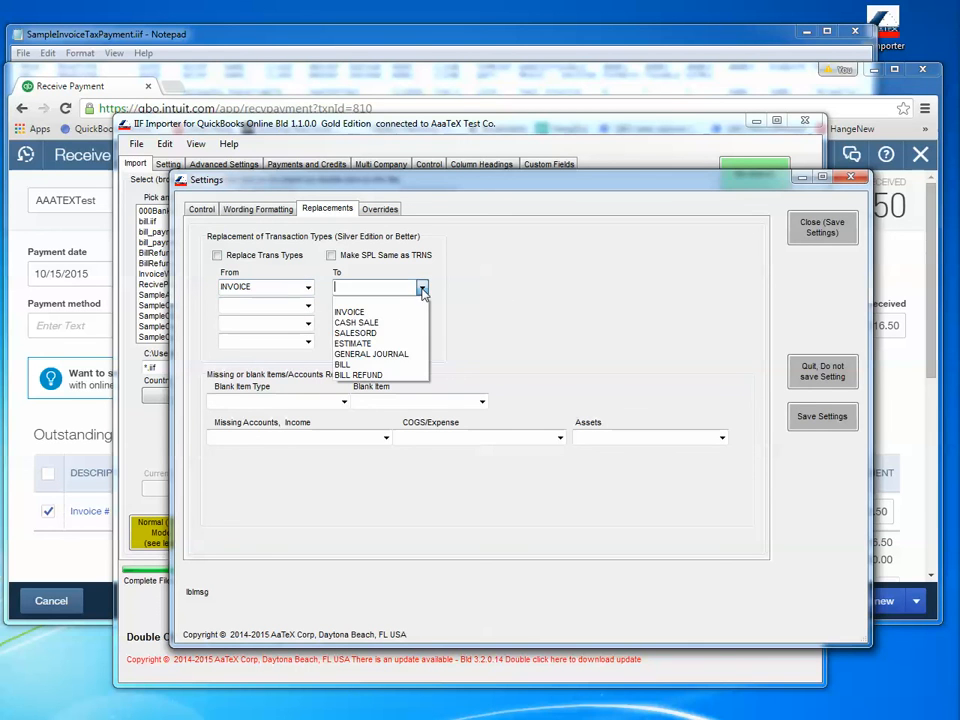
pyautogui.click(362, 322)
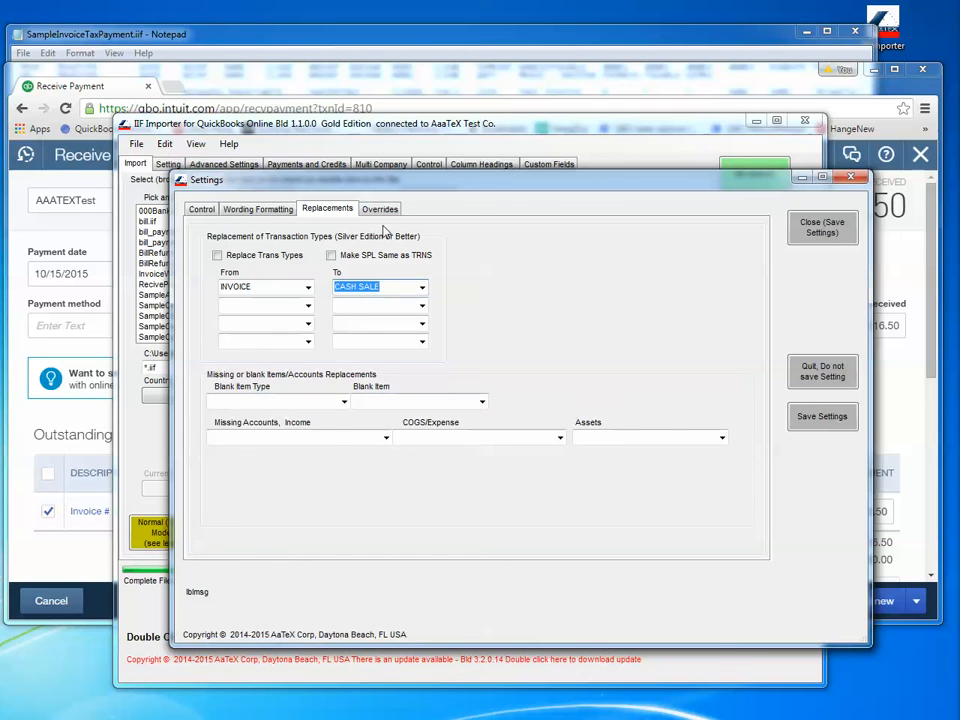
pyautogui.click(830, 370)
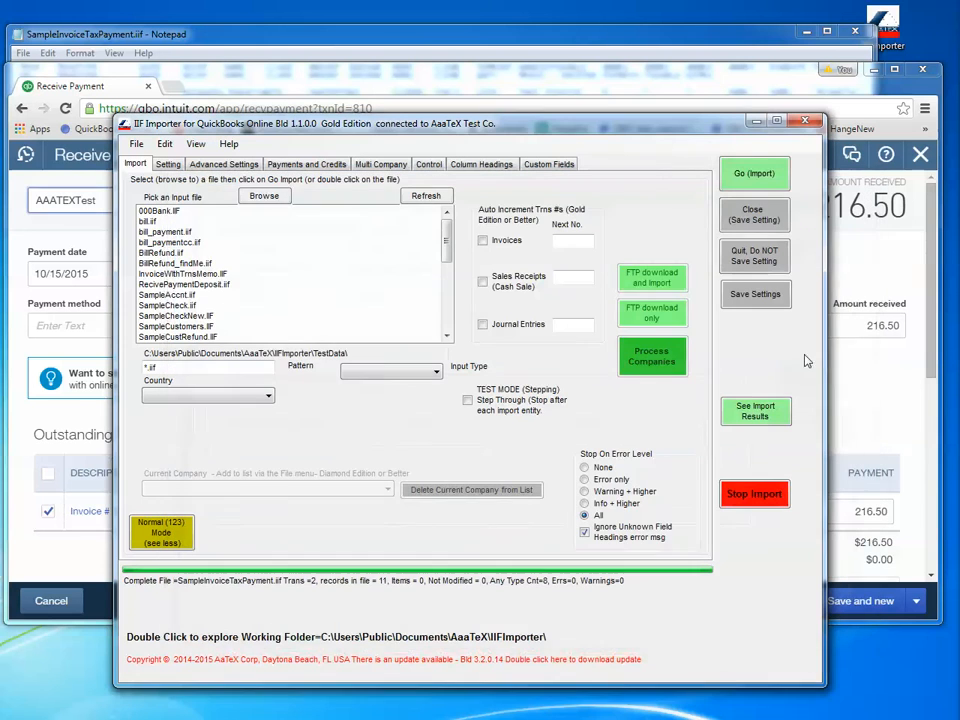
# Disable the All Supported Trans option in the advanced import settings and return to the input file selection.
pyautogui.click(212, 164)
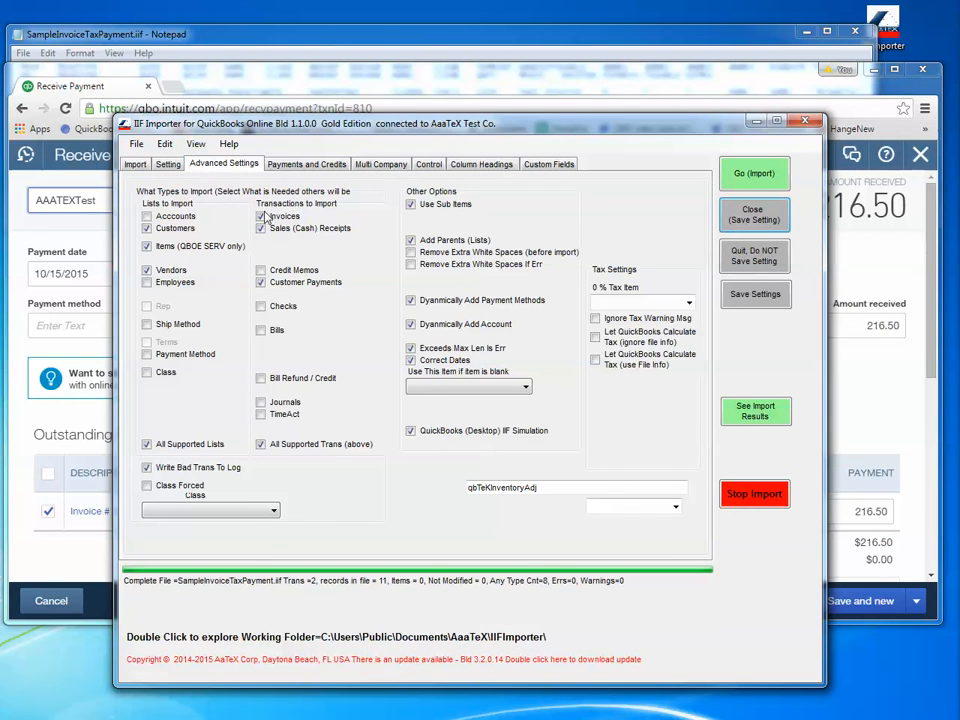
pyautogui.click(260, 444)
pyautogui.click(263, 229)
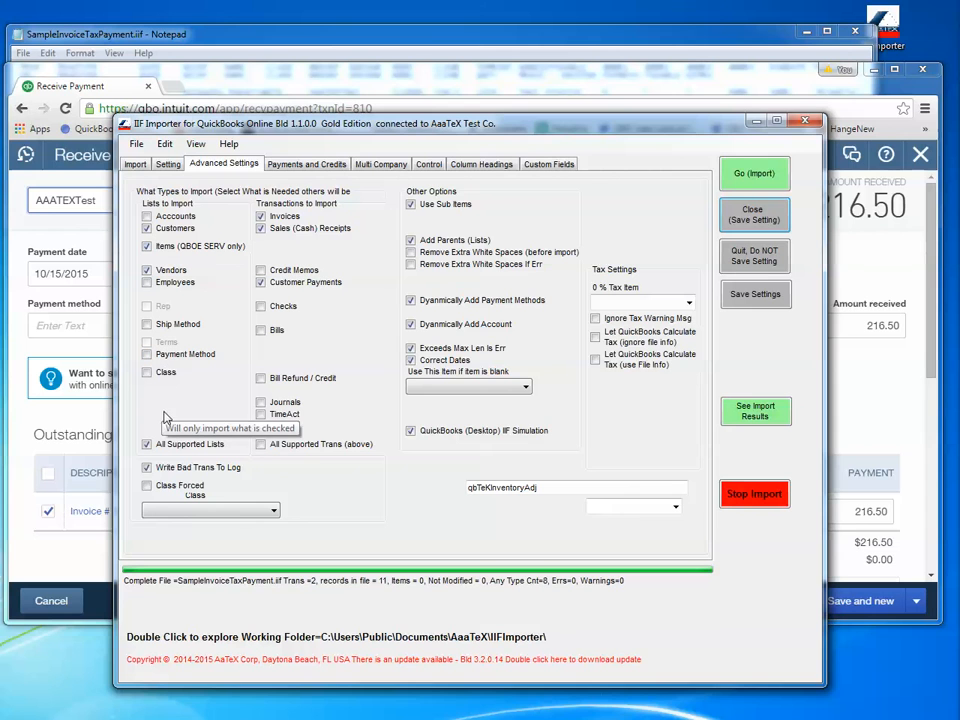
pyautogui.click(138, 166)
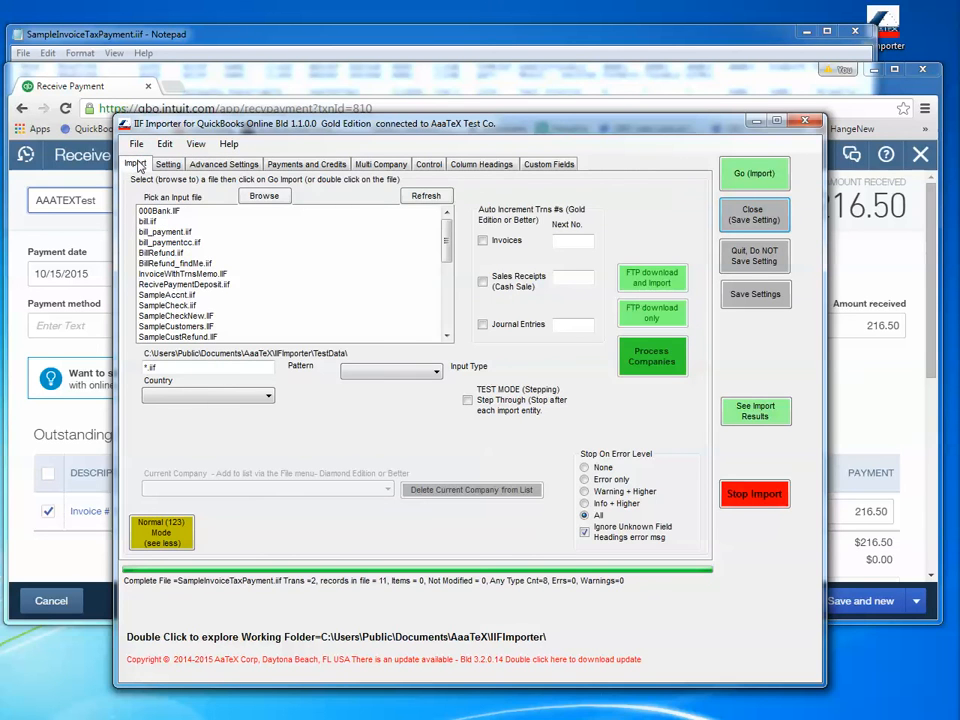